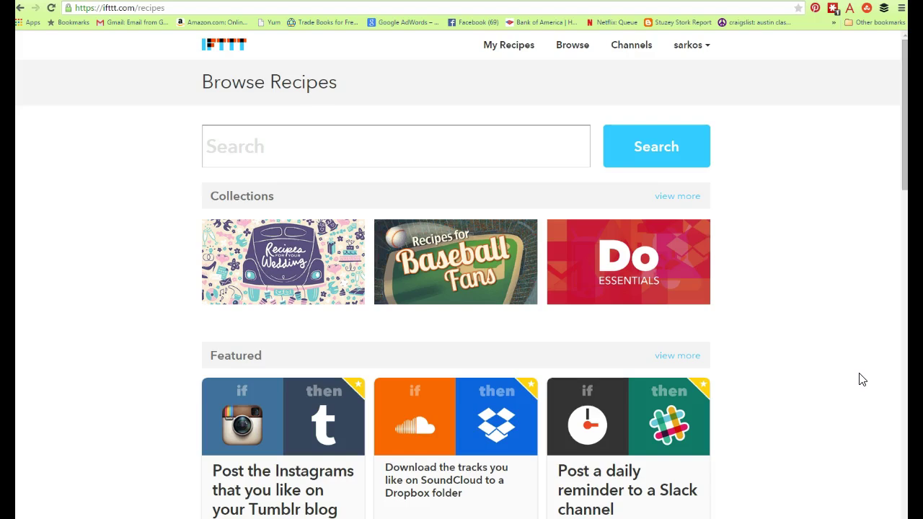
- Scroll through the Browse Recipes collections and featured recipes, then back to the top
scroll(789, 372, "down", 2)
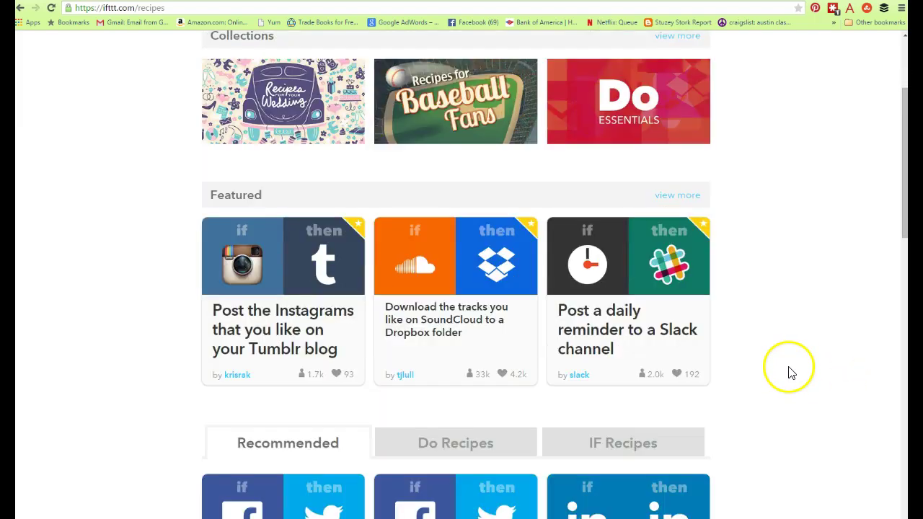
scroll(789, 372, "up", 2)
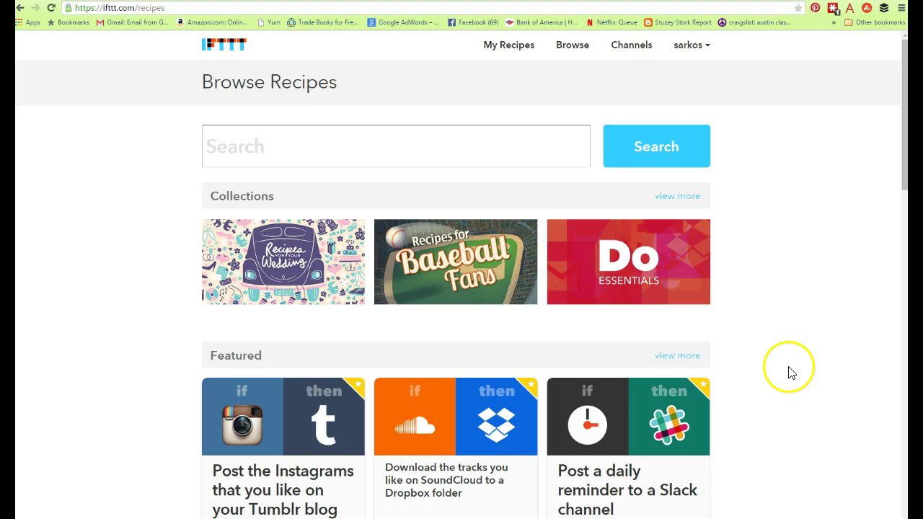
- Search recipes for 'instagram to facebook fan page', returning 15 matches
left_click(273, 153)
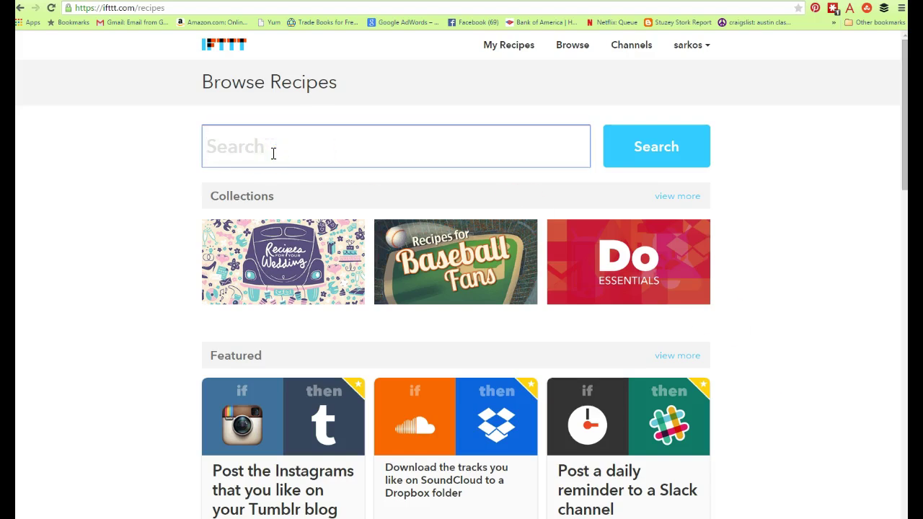
type("instagram to facebook fan page")
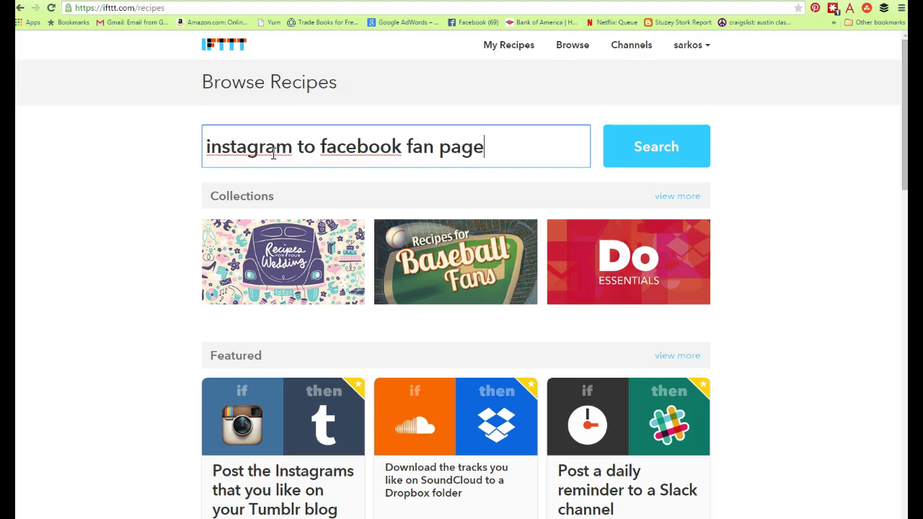
key("Return")
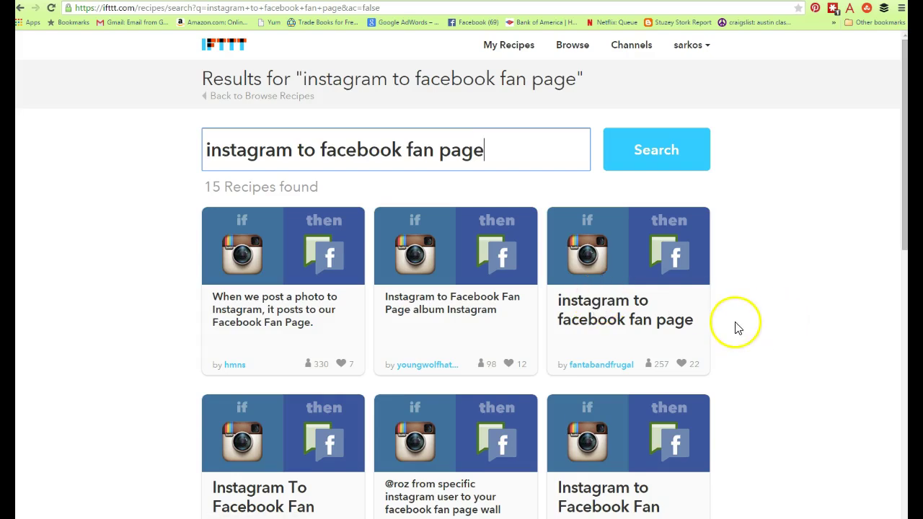
- Scroll down through the 15 Instagram-to-Facebook search results and back up
scroll(737, 326, "down", 1)
scroll(737, 326, "down", 1)
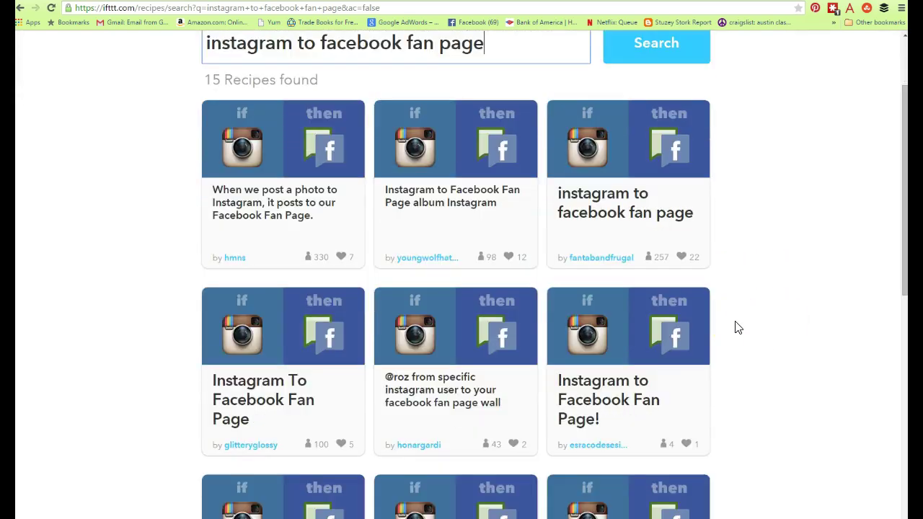
scroll(737, 327, "down", 1)
scroll(737, 327, "down", 4)
scroll(736, 327, "down", 1)
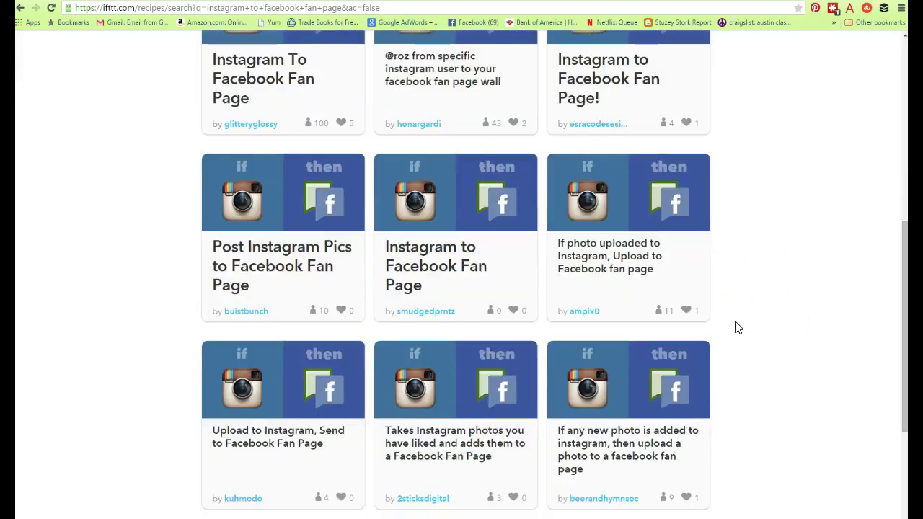
scroll(737, 327, "down", 1)
scroll(737, 327, "down", 2)
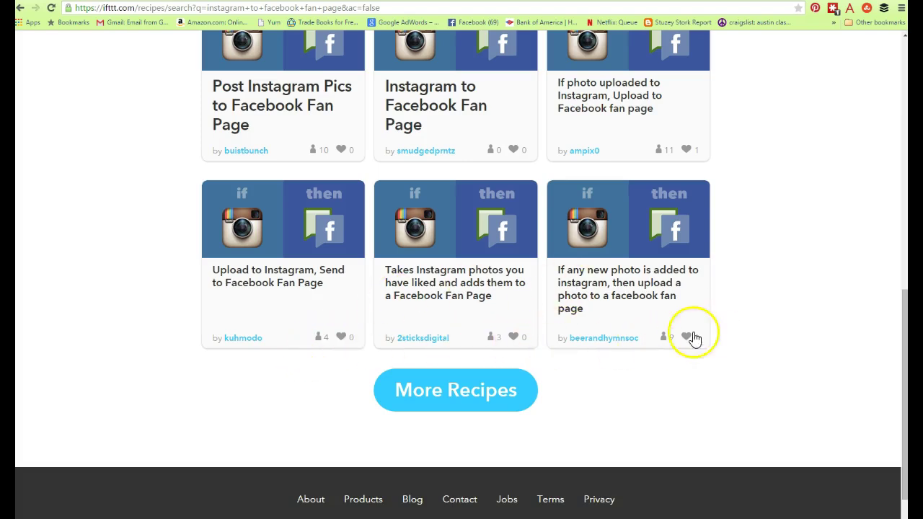
scroll(731, 313, "up", 2)
scroll(731, 313, "up", 4)
scroll(752, 312, "up", 2)
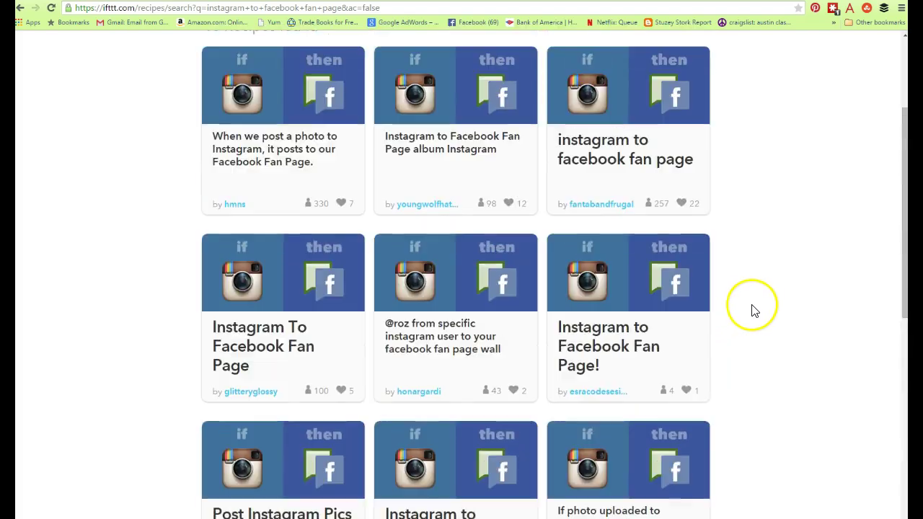
scroll(752, 312, "up", 2)
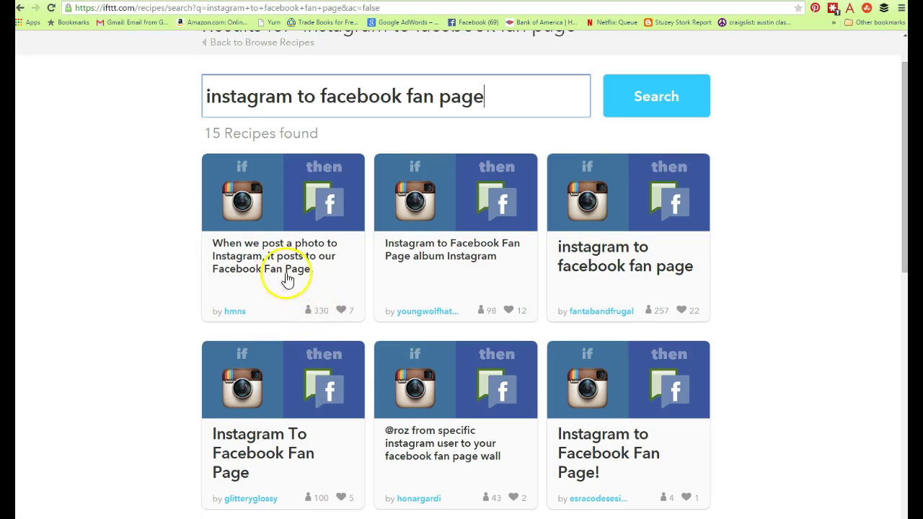
- Open the 'When we post a photo to Instagram, it posts to our Facebook Fan Page.' recipe
left_click(475, 265)
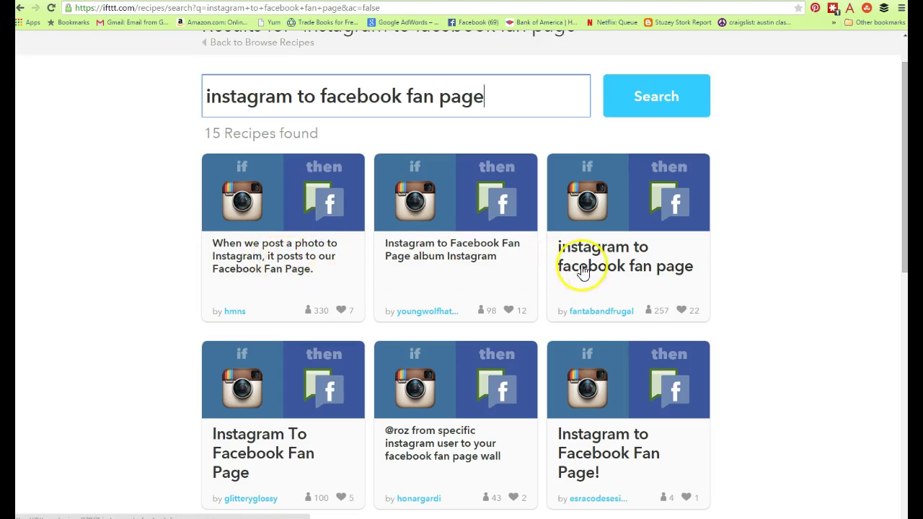
scroll(619, 279, "down", 2)
scroll(618, 282, "down", 1)
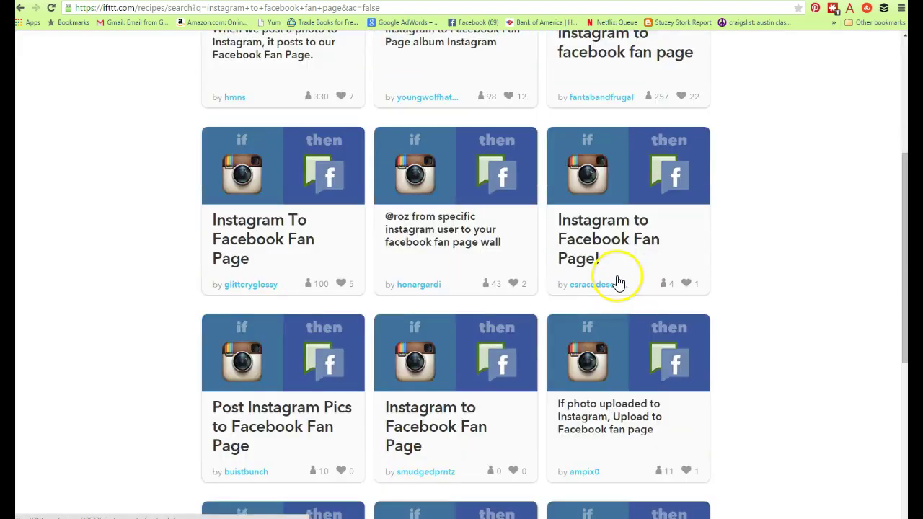
scroll(618, 282, "down", 3)
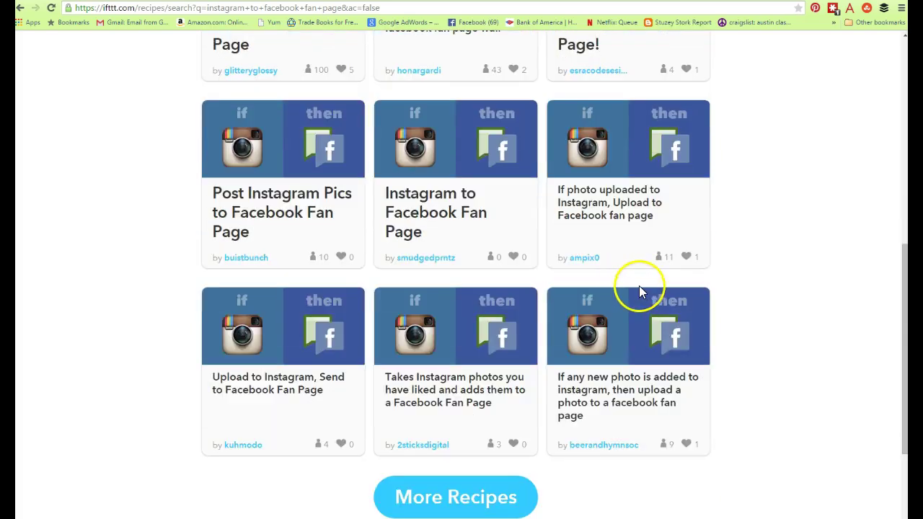
scroll(639, 287, "up", 2)
scroll(640, 288, "up", 1)
scroll(641, 290, "up", 1)
scroll(643, 292, "up", 2)
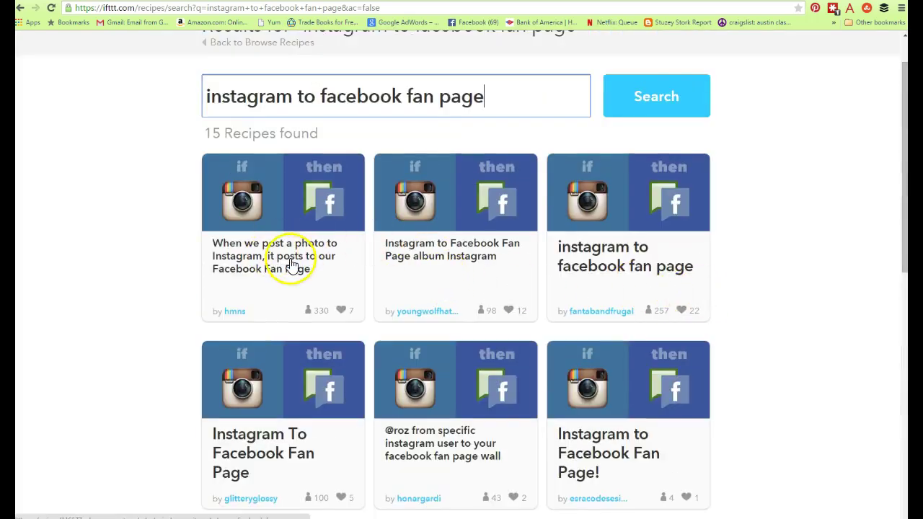
left_click(257, 261)
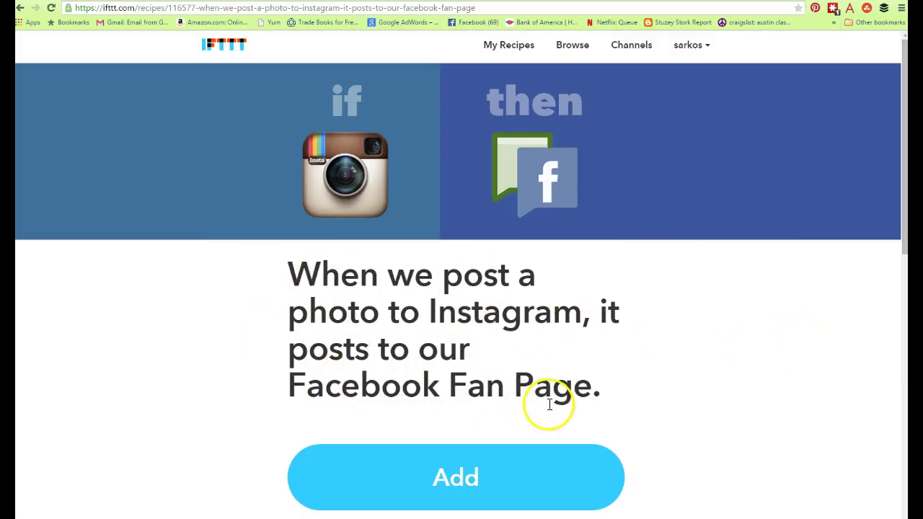
- Add the Fan Page recipe, creating Recipe ID 24395354, and view its details
scroll(659, 347, "down", 2)
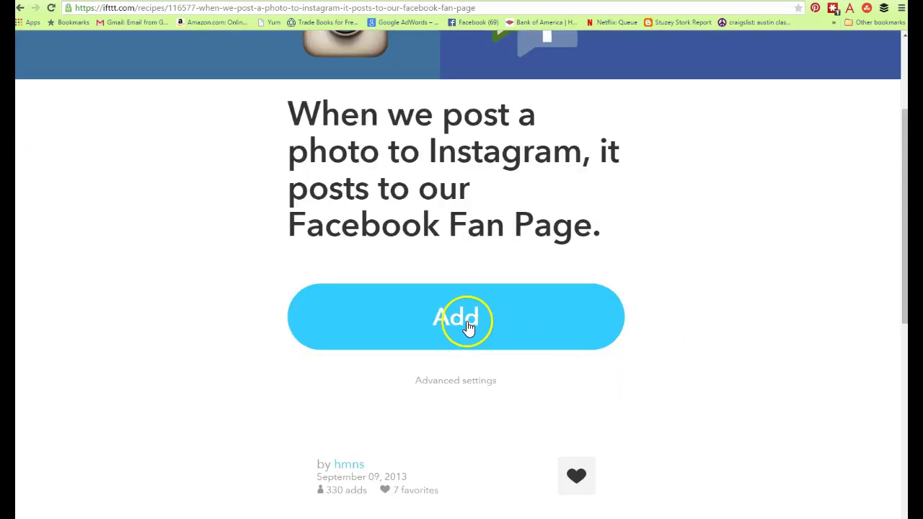
left_click(468, 326)
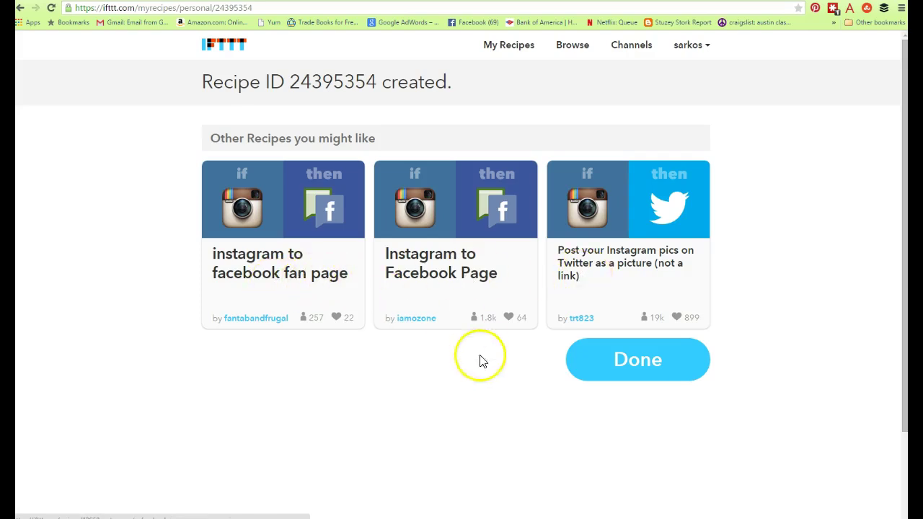
left_click(647, 361)
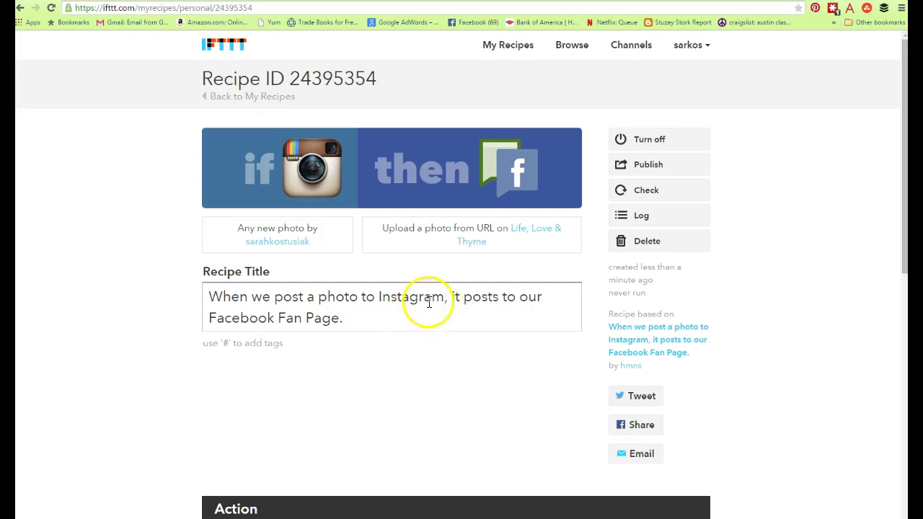
- Delete recipe 24395354 from My Recipes, keeping the older 'Instagram to Facebook Fanpage Post' recipe
left_click(501, 50)
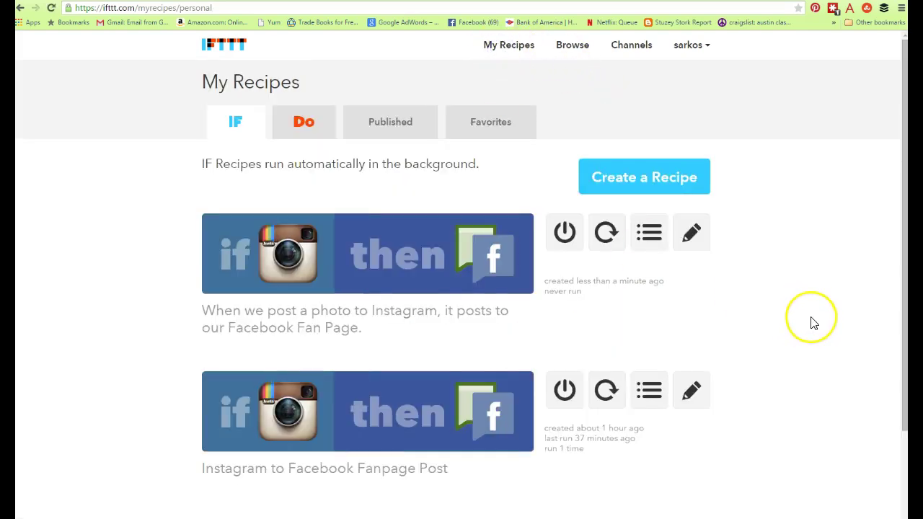
scroll(813, 323, "down", 1)
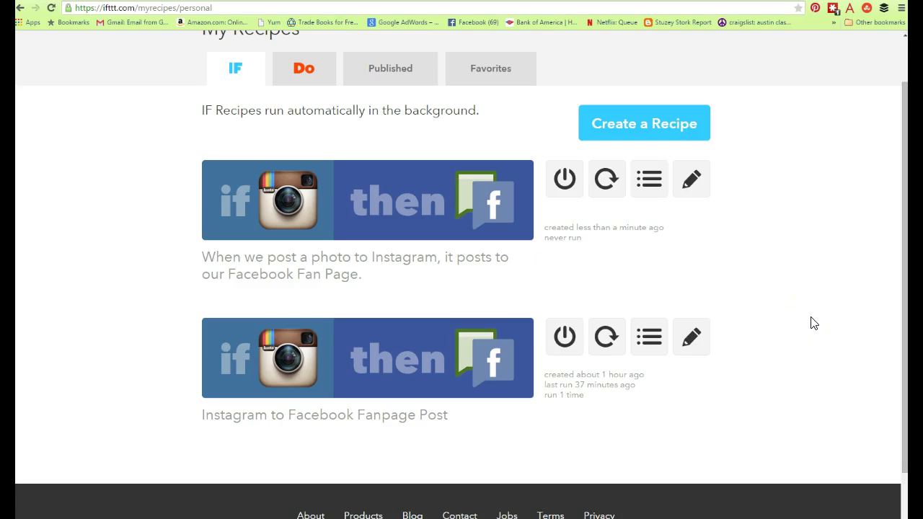
left_click(690, 181)
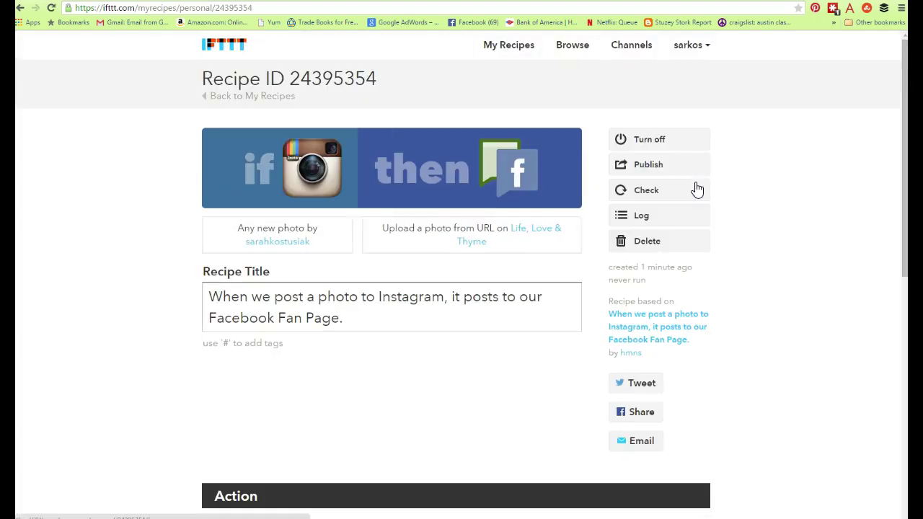
left_click(497, 47)
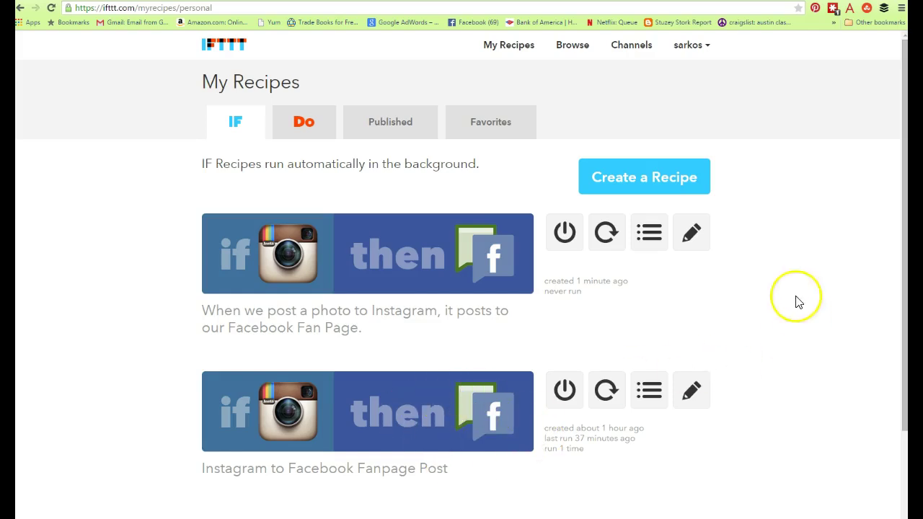
left_click(691, 235)
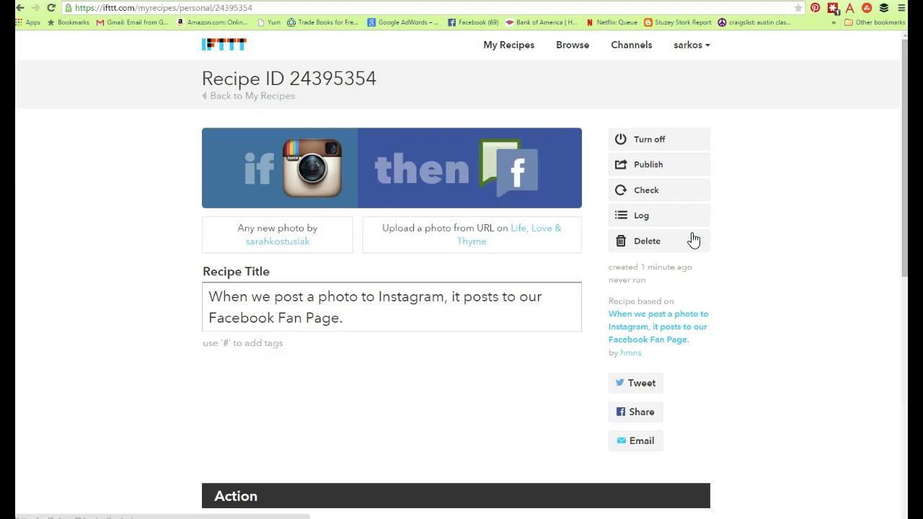
left_click(683, 241)
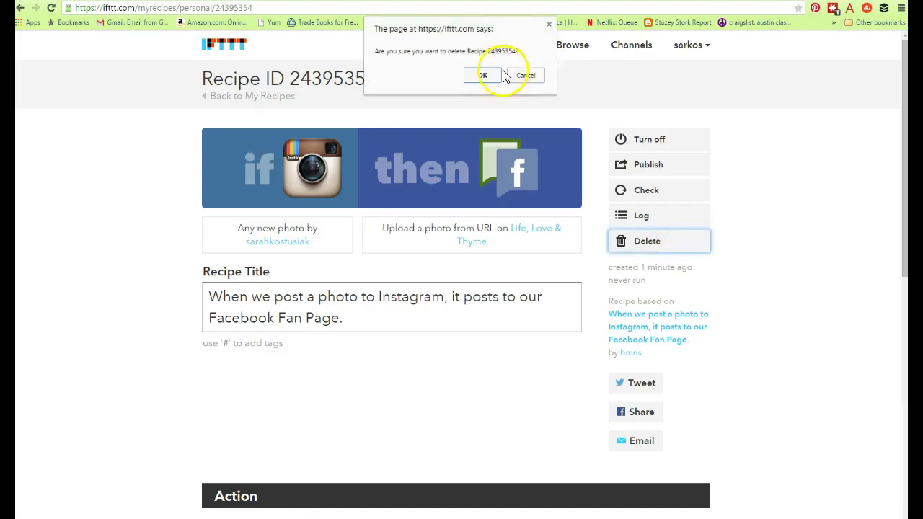
left_click(468, 75)
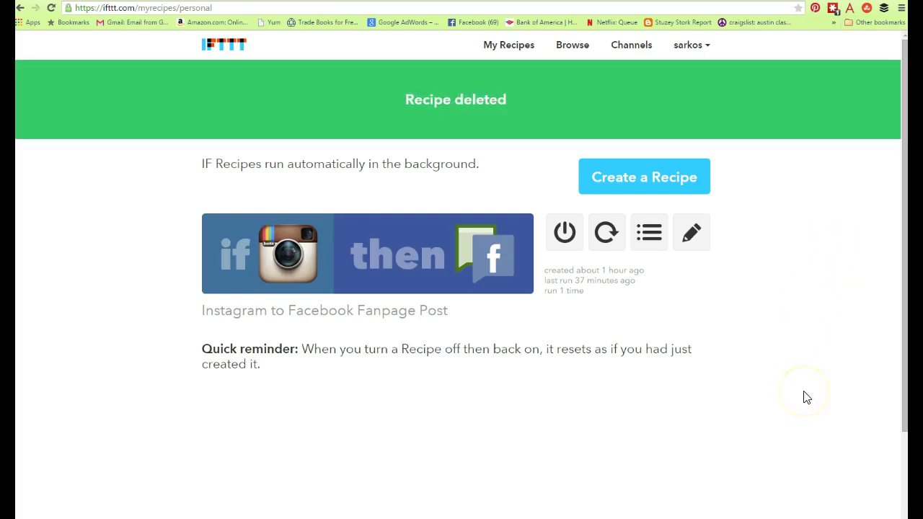
- Return to Browse and scroll through the featured and recommended recipes
left_click(569, 45)
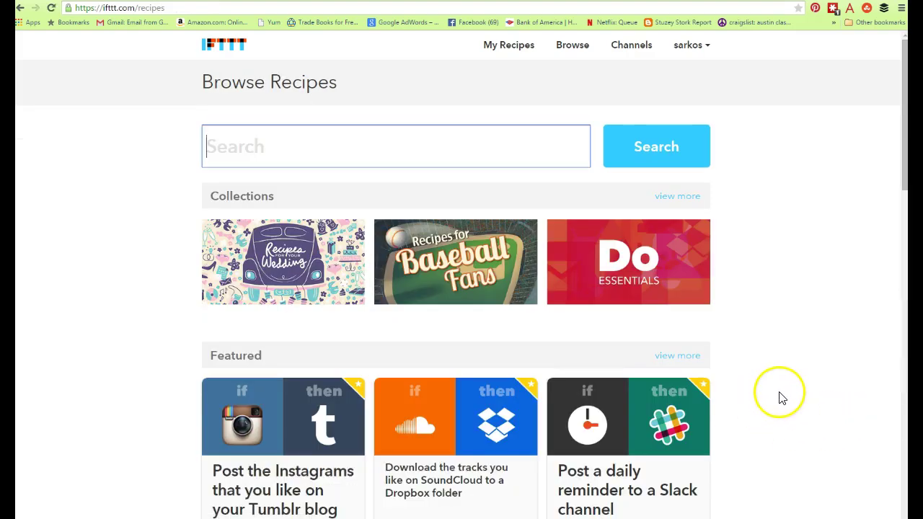
scroll(776, 396, "down", 3)
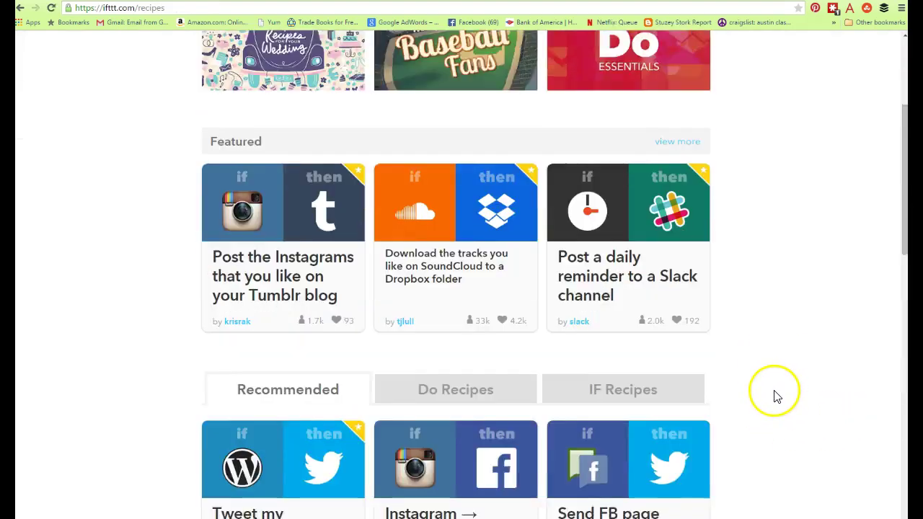
scroll(776, 396, "down", 3)
scroll(777, 397, "down", 3)
scroll(779, 397, "down", 2)
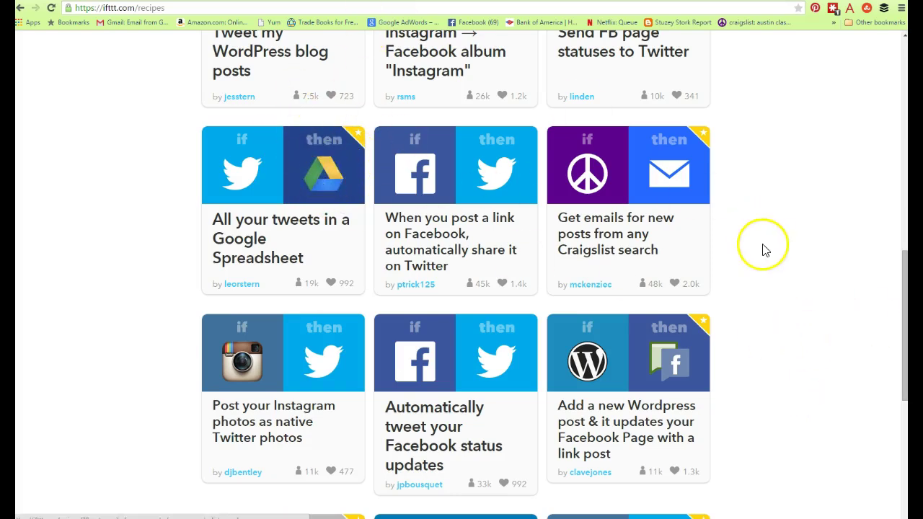
scroll(762, 249, "up", 2)
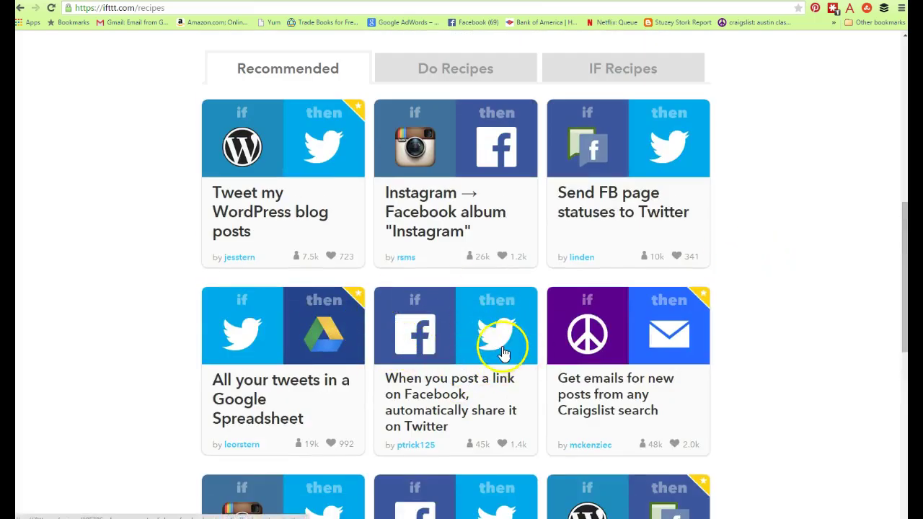
scroll(806, 372, "up", 4)
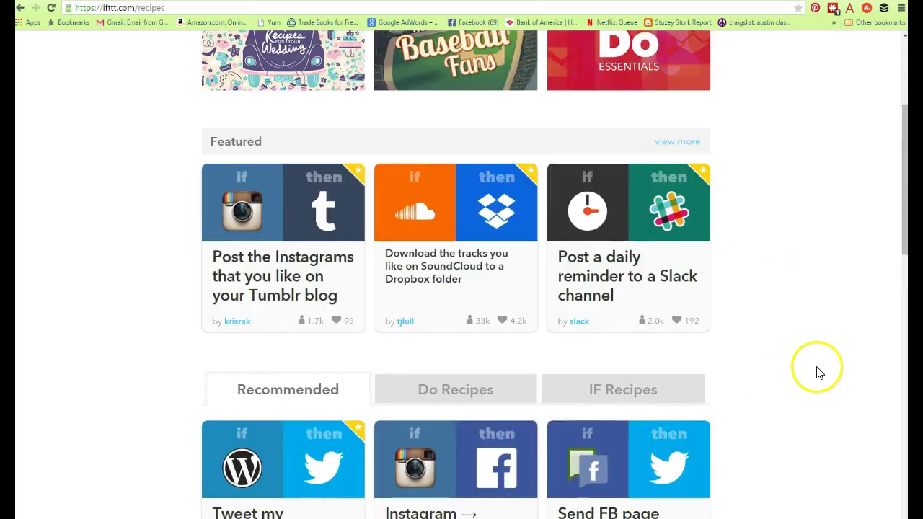
scroll(817, 372, "up", 3)
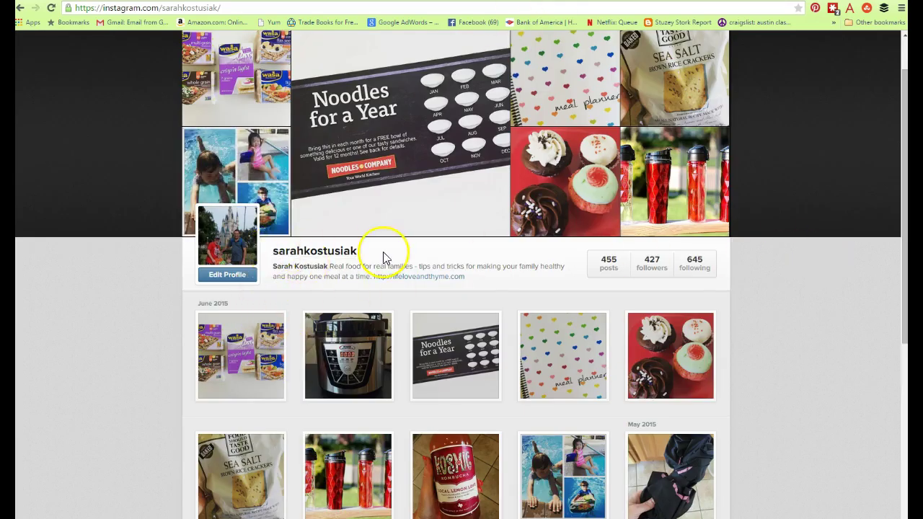
- View the newest Wasa crispbread Instagram photo, then switch to the Life, Love & Thyme Facebook page
left_click(268, 390)
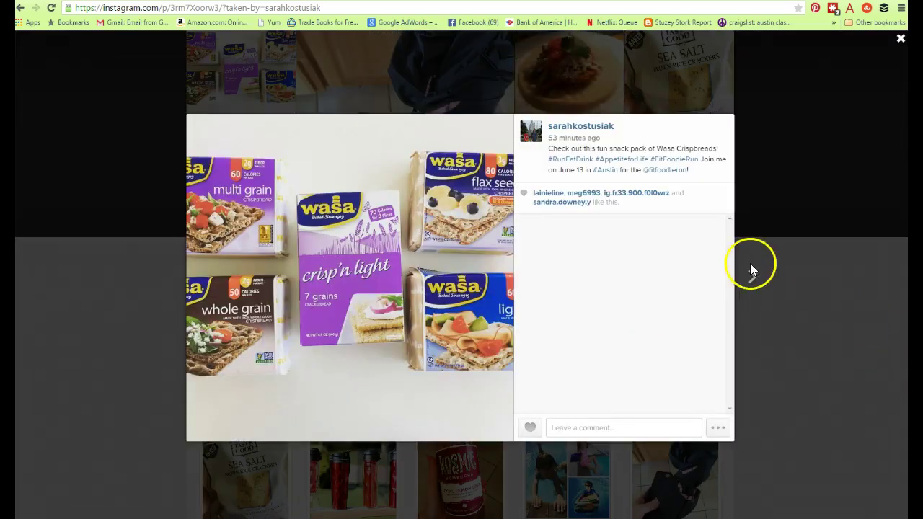
left_click(900, 38)
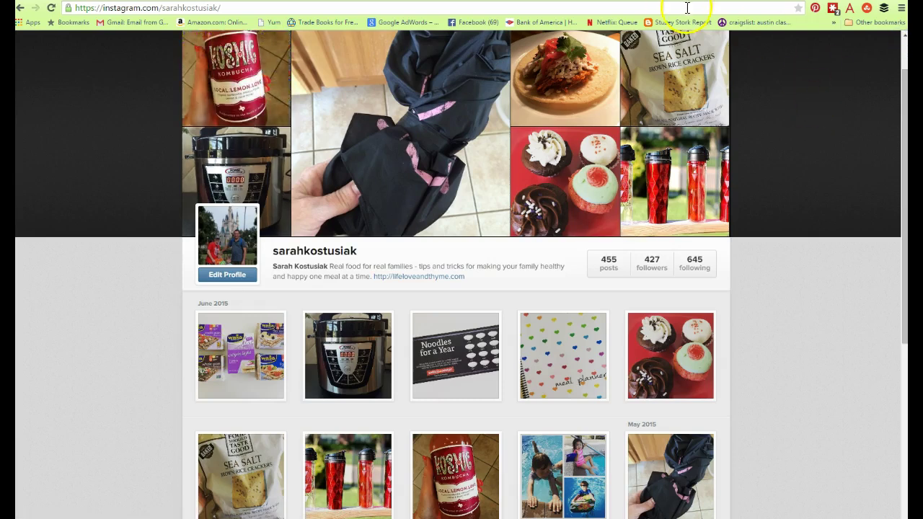
key("ctrl+Tab")
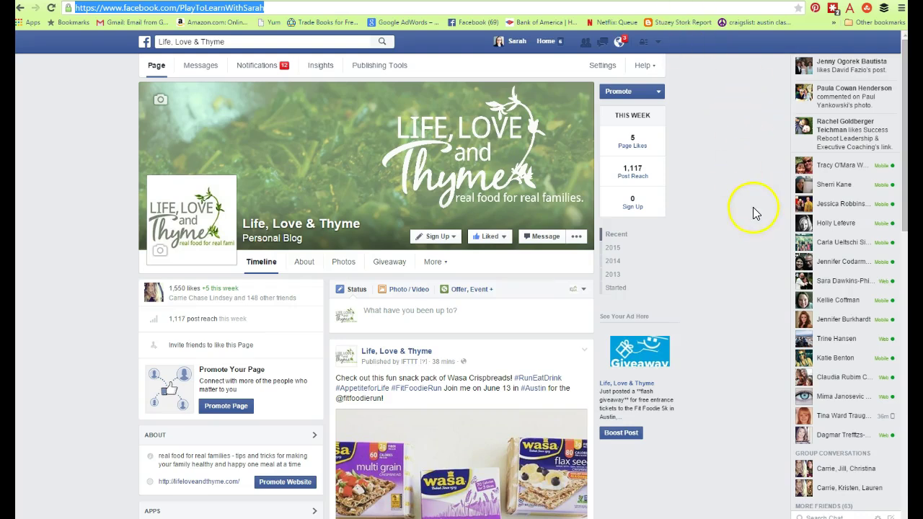
- Scroll the Facebook page to the IFTTT-published Wasa Crispbreads post
scroll(753, 213, "down", 3)
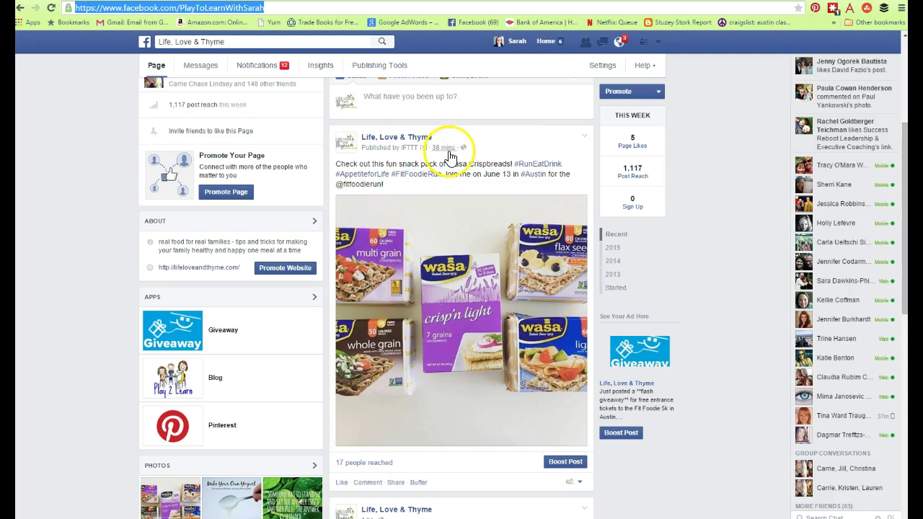
scroll(440, 288, "down", 1)
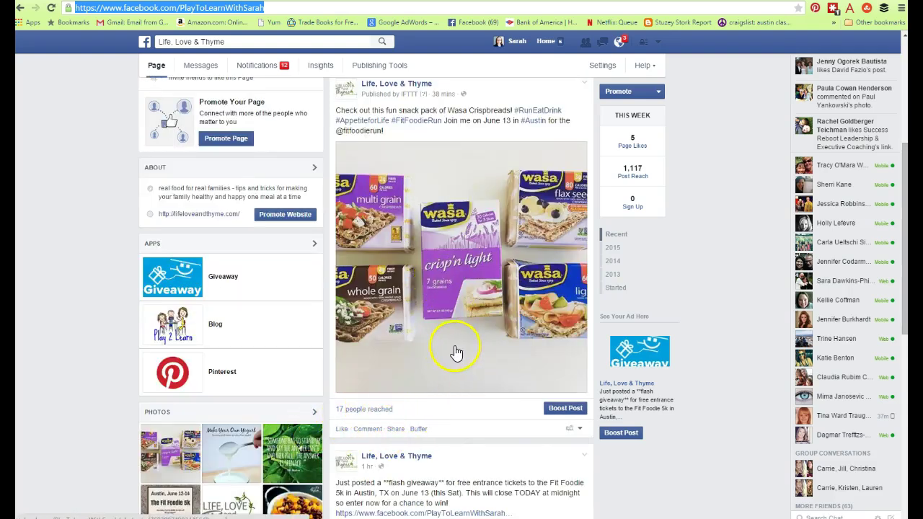
scroll(456, 352, "up", 2)
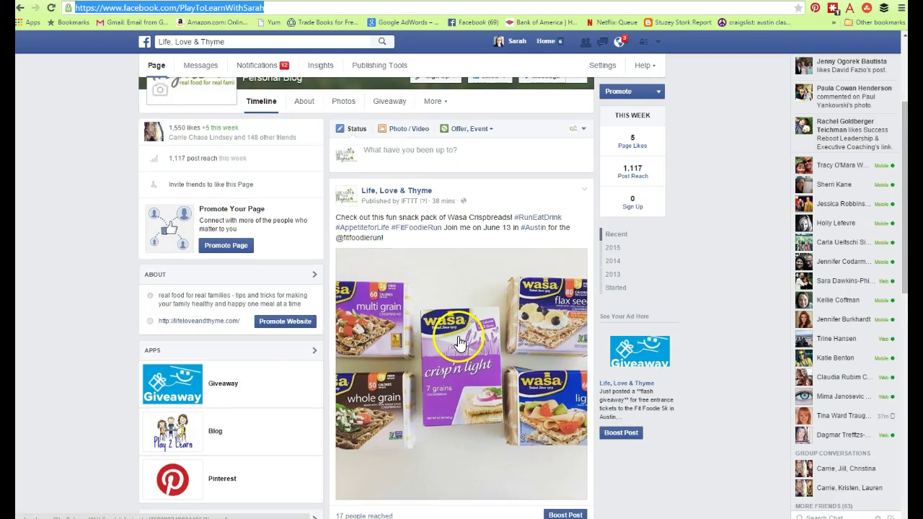
scroll(455, 343, "down", 1)
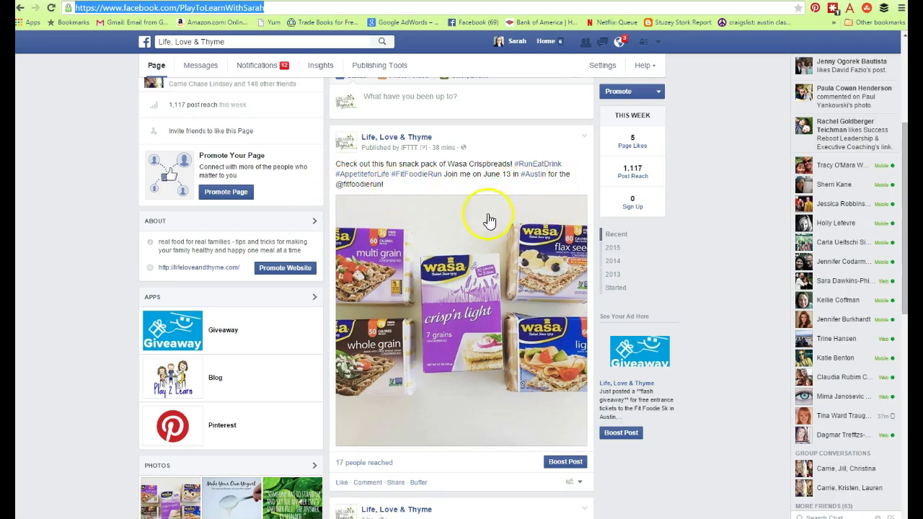
left_click(585, 136)
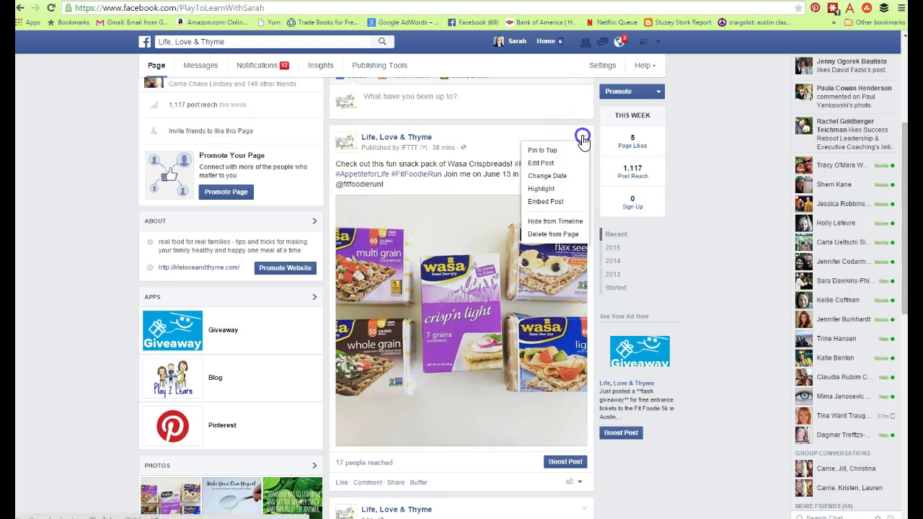
left_click(566, 171)
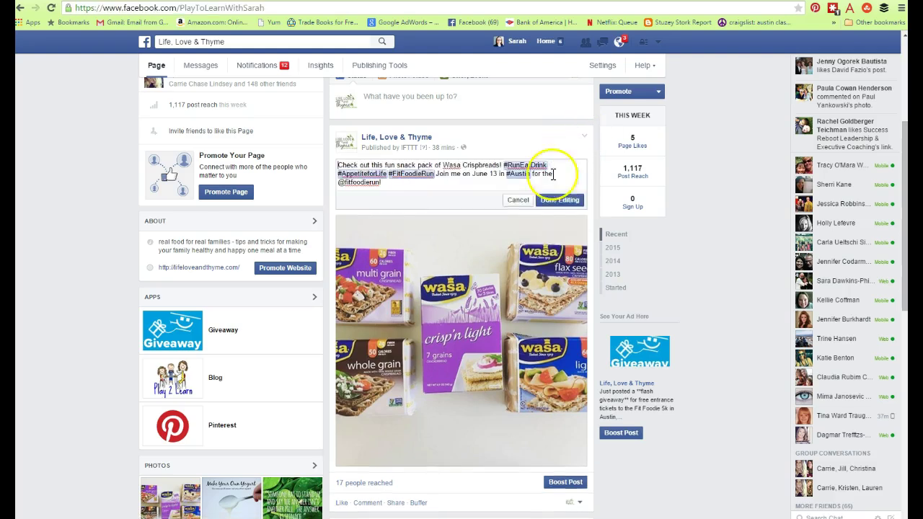
left_click_drag(381, 184, 338, 183)
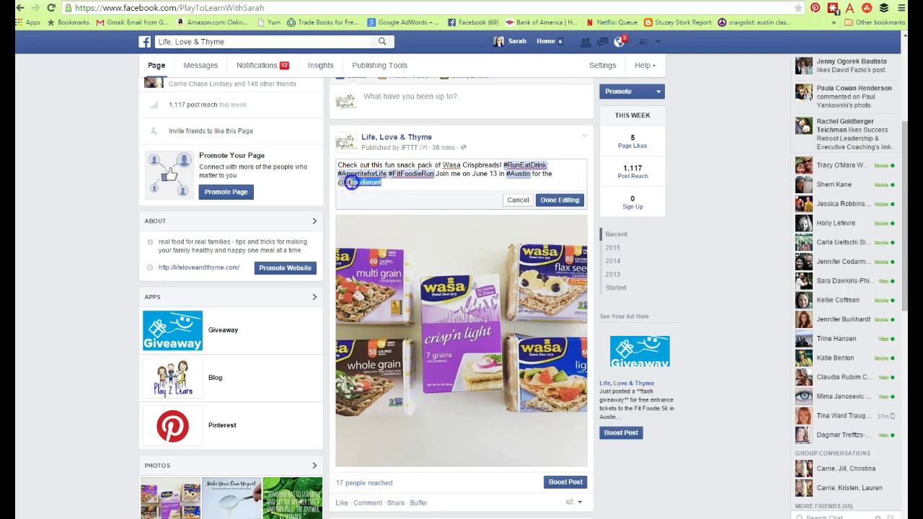
type("@")
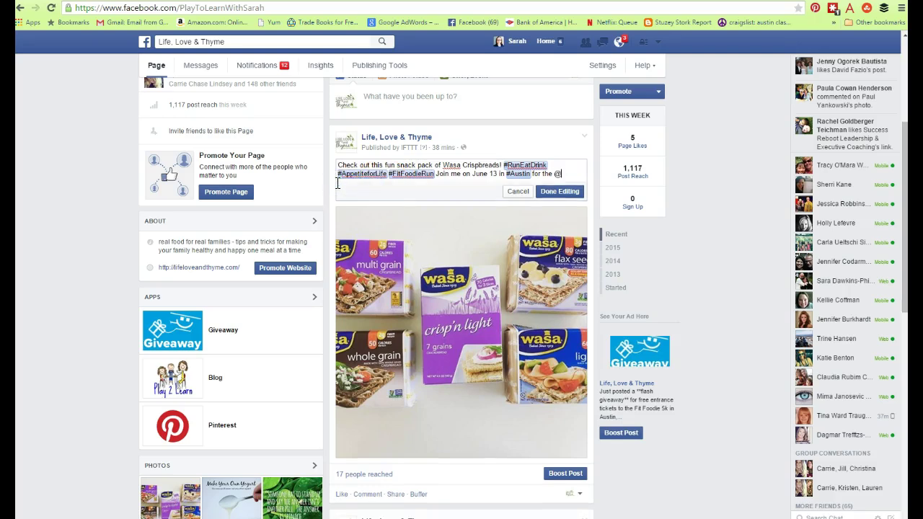
type("Fit")
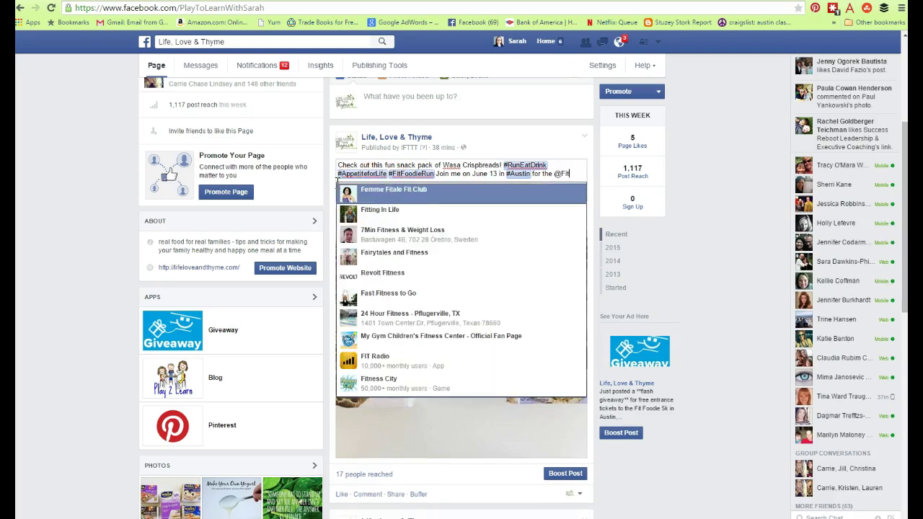
type("Foo")
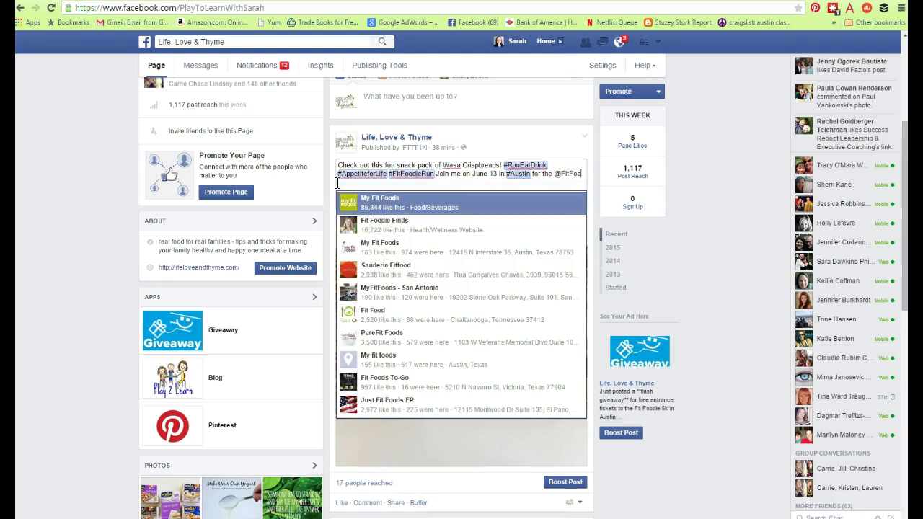
type("die")
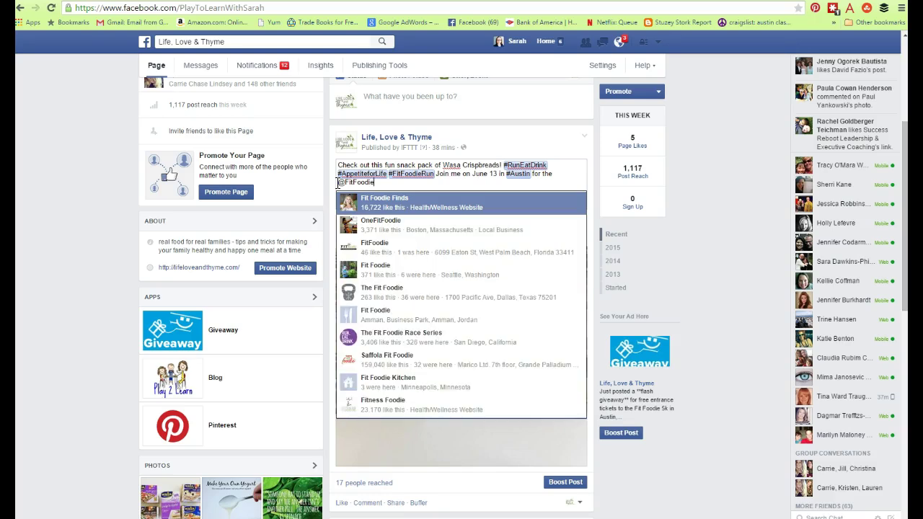
type("Re")
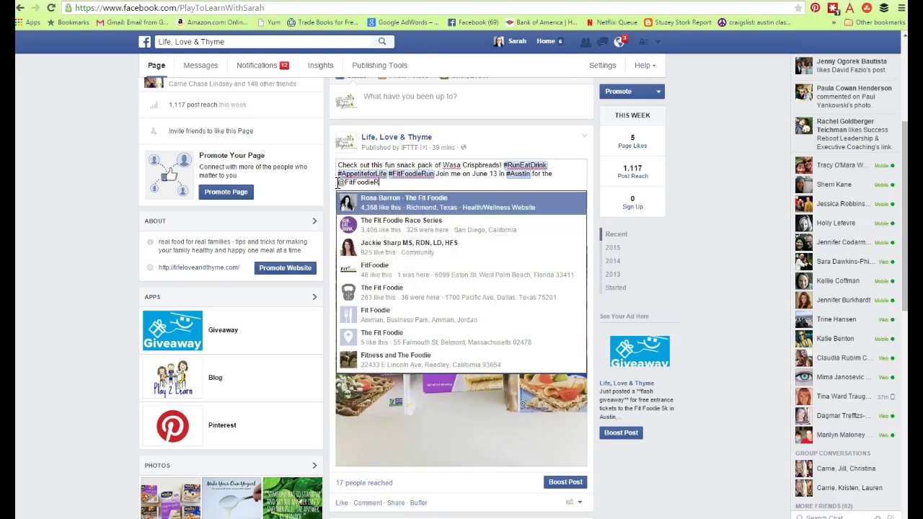
left_click(384, 231)
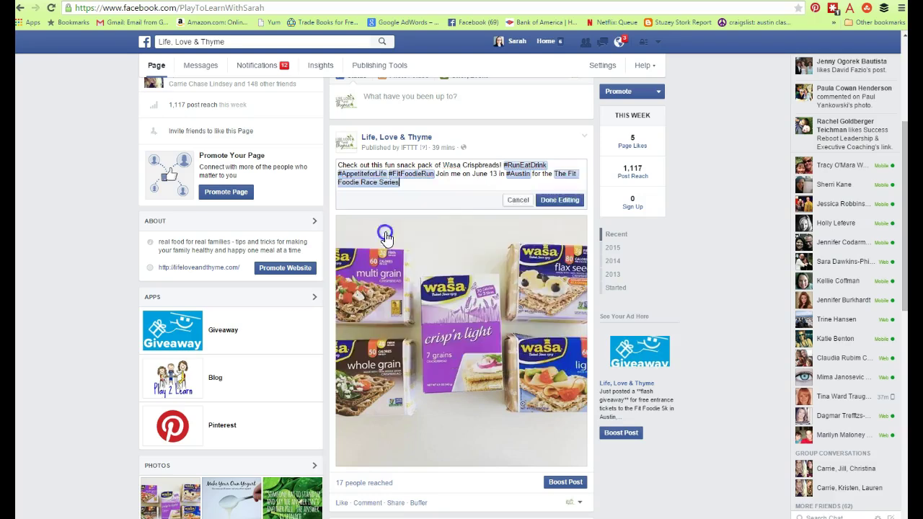
left_click(539, 201)
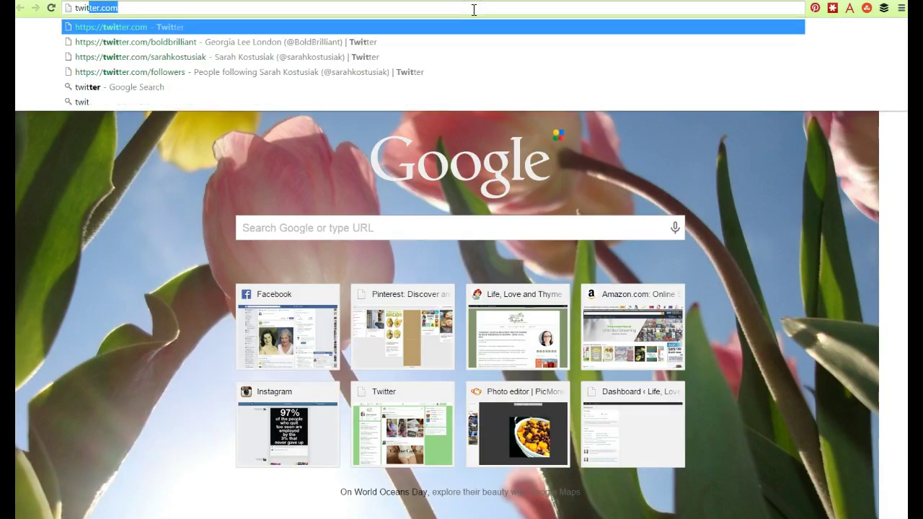
- Go to twitter.com and check the Wasa Crispbreads tweet on the account's profile
key("Return")
left_click(244, 121)
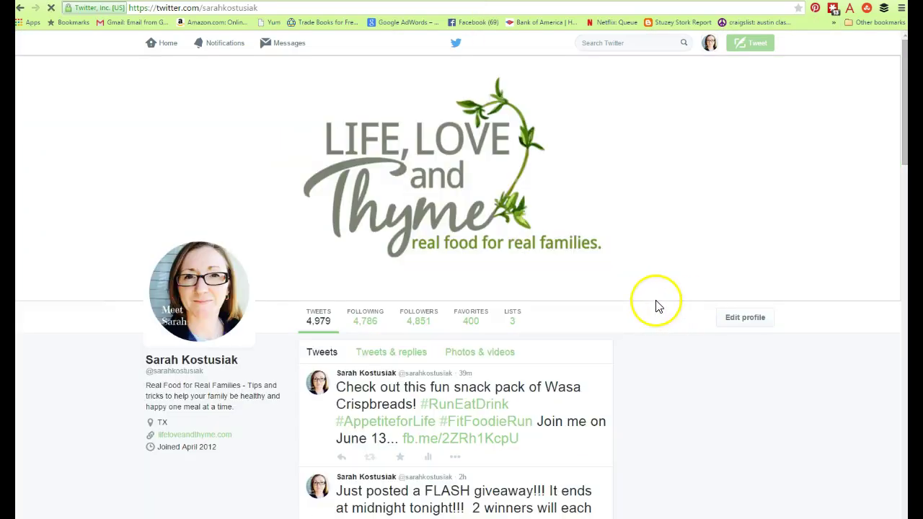
scroll(655, 303, "down", 2)
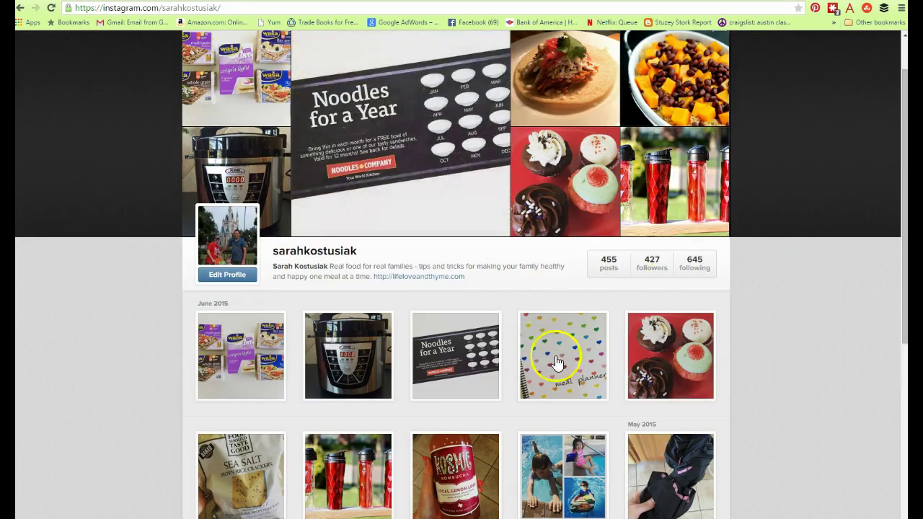
scroll(866, 388, "down", 1)
scroll(850, 387, "down", 1)
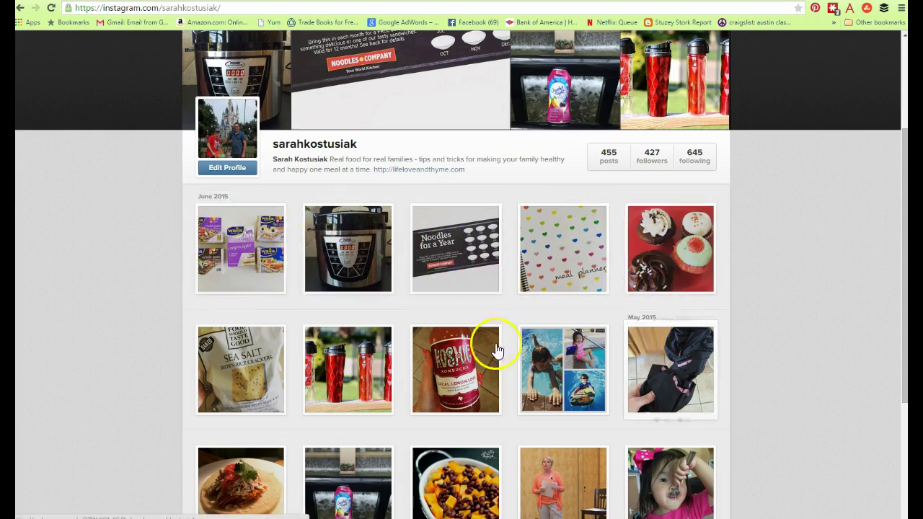
scroll(253, 386, "down", 1)
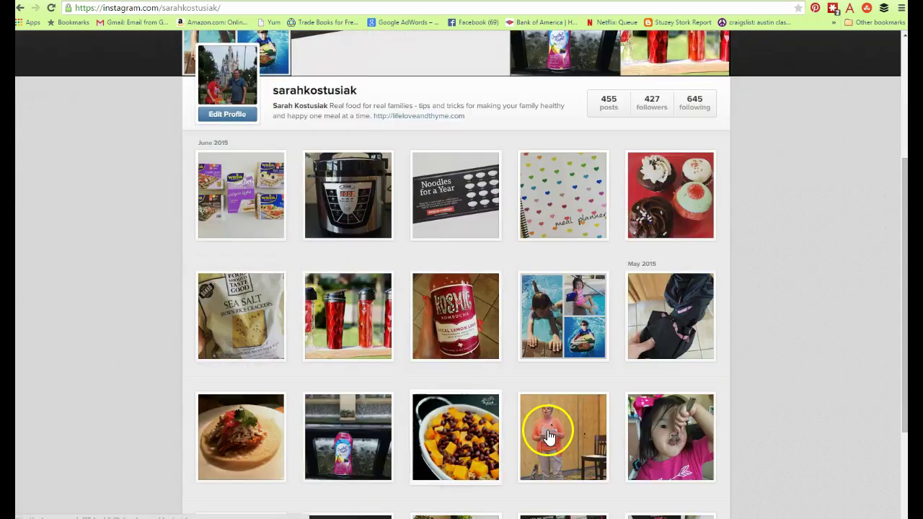
scroll(620, 454, "down", 2)
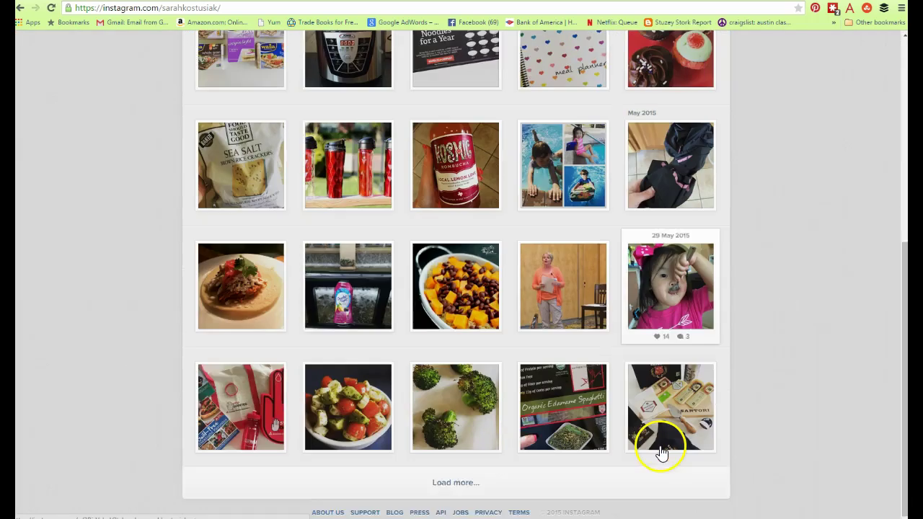
scroll(649, 418, "down", 2)
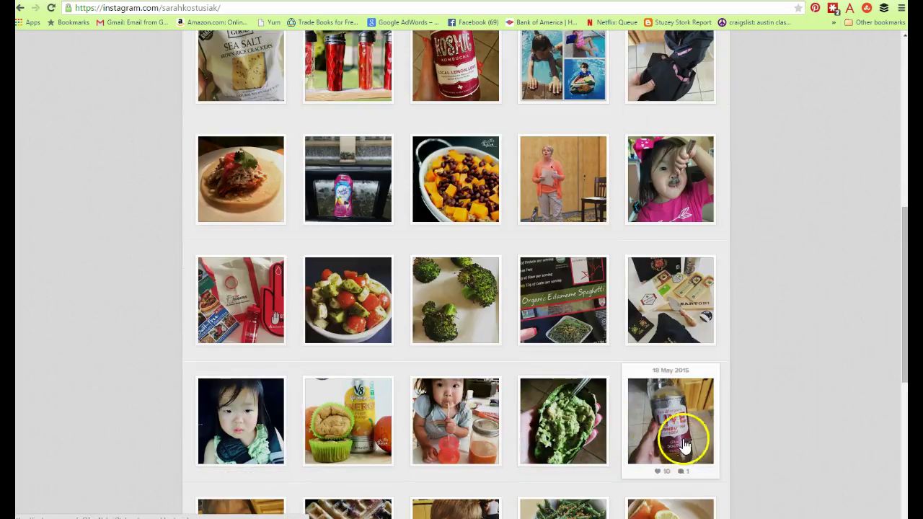
scroll(382, 397, "up", 4)
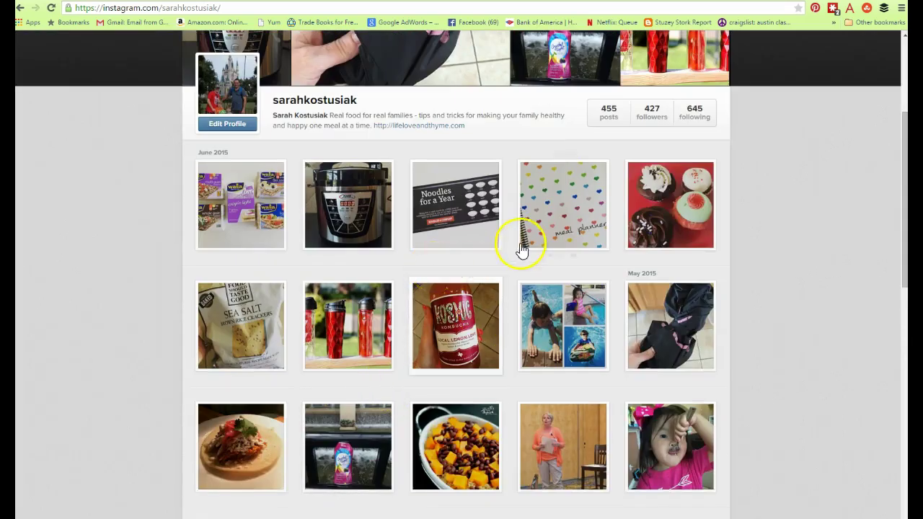
key("ctrl+Tab")
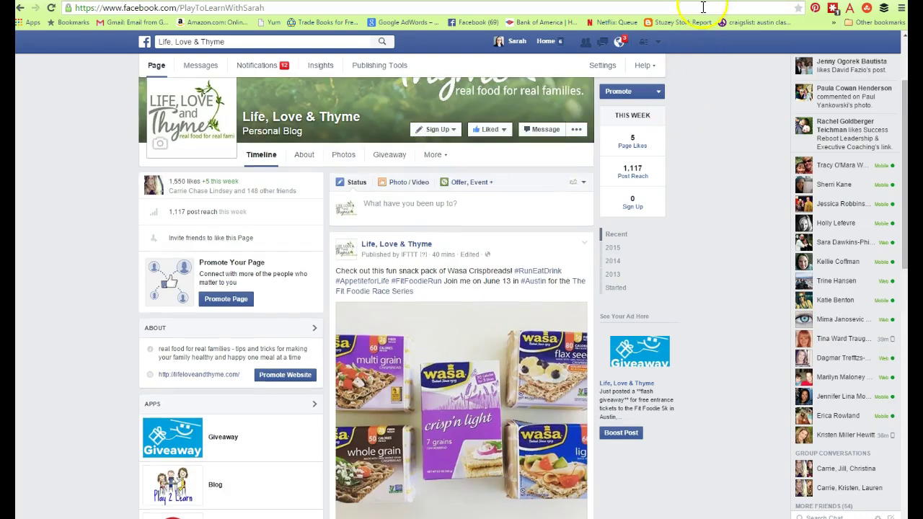
key("ctrl+Tab")
key("ctrl+shift+Tab")
scroll(570, 152, "down", 4)
scroll(566, 163, "down", 3)
scroll(566, 166, "up", 3)
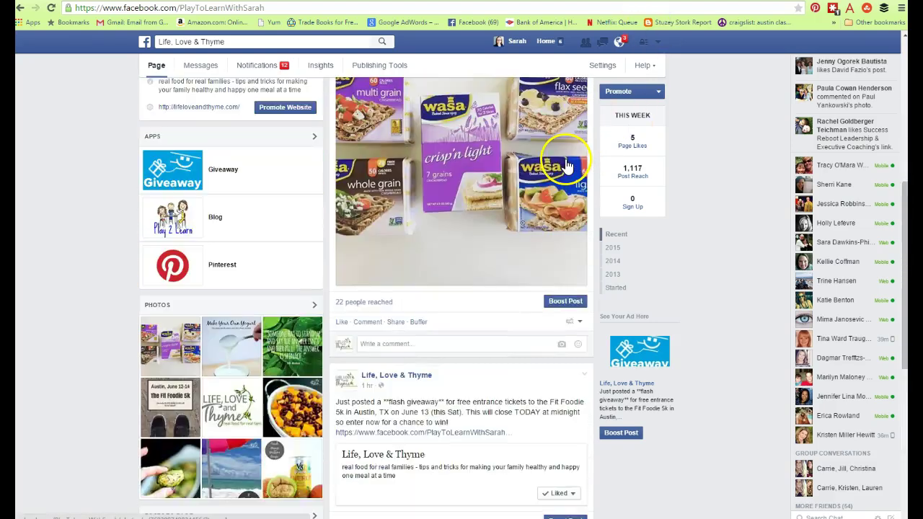
scroll(566, 166, "up", 5)
key("ctrl+Tab")
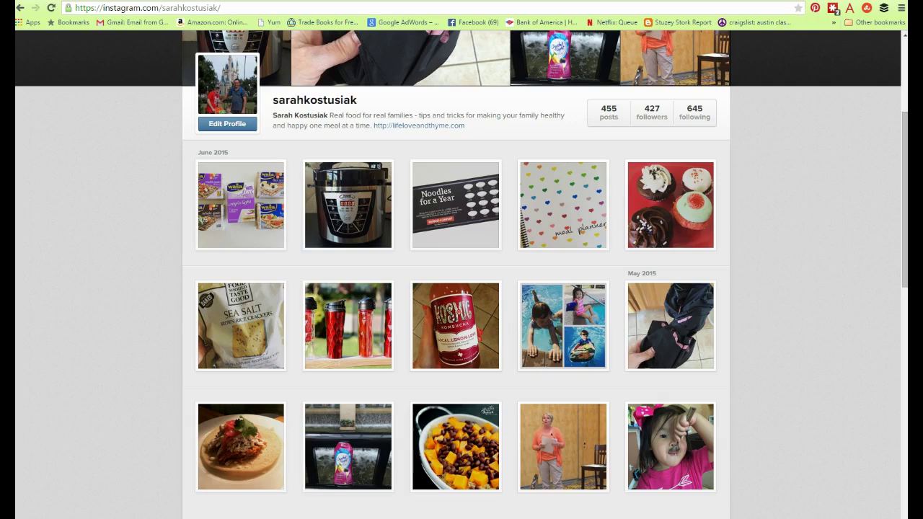